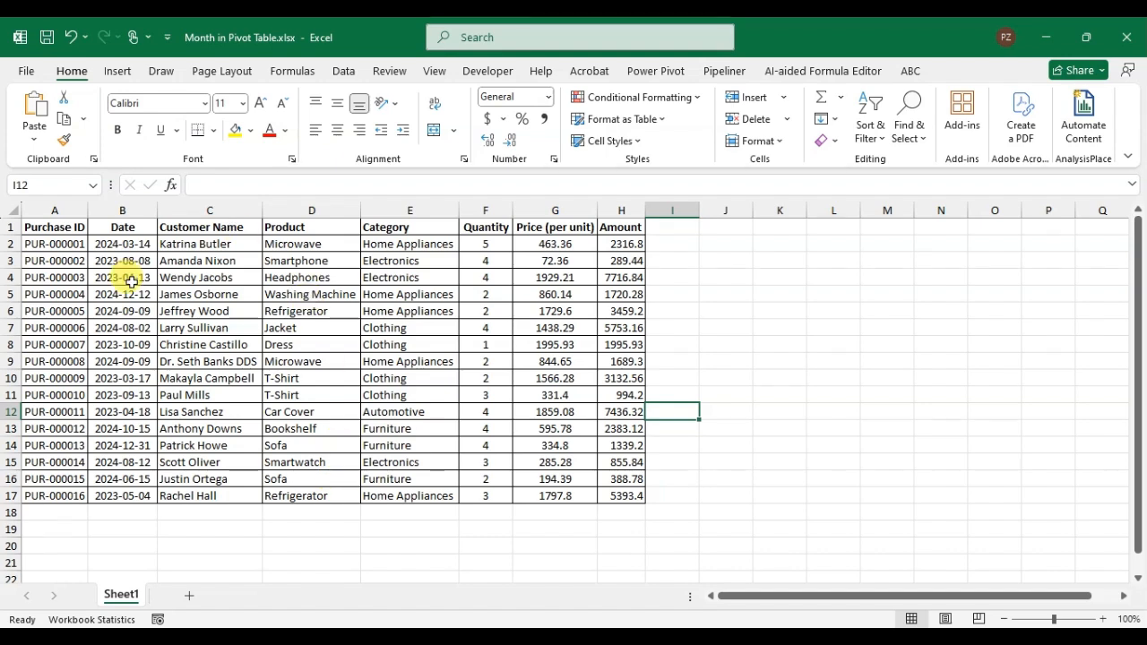
pyautogui.click(123, 210)
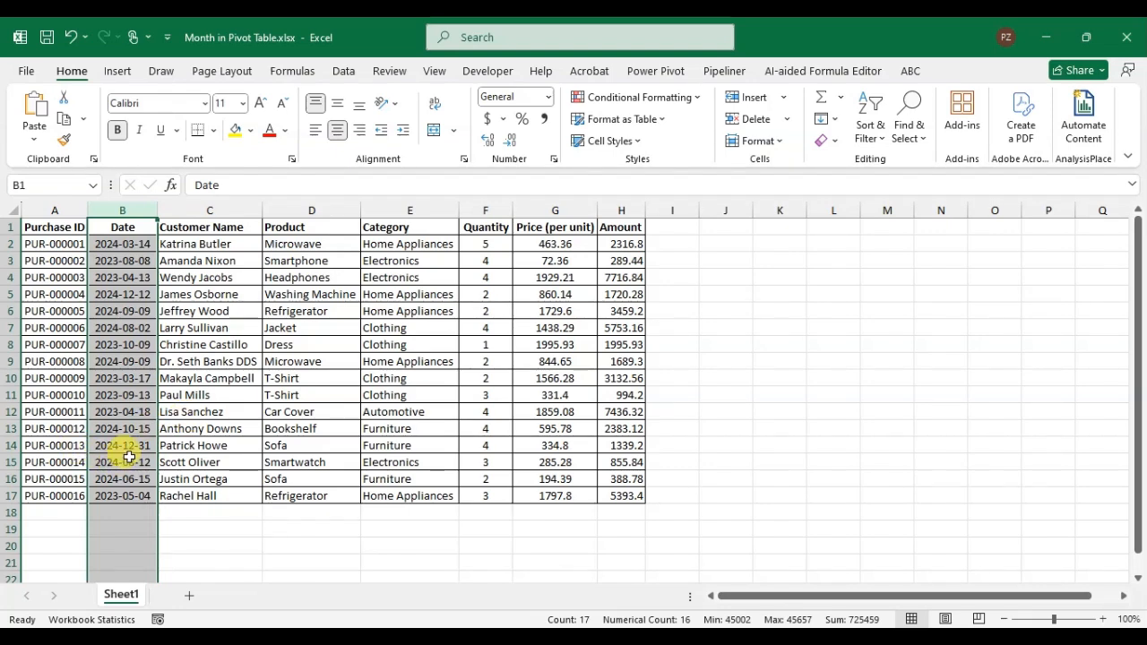
pyautogui.click(208, 359)
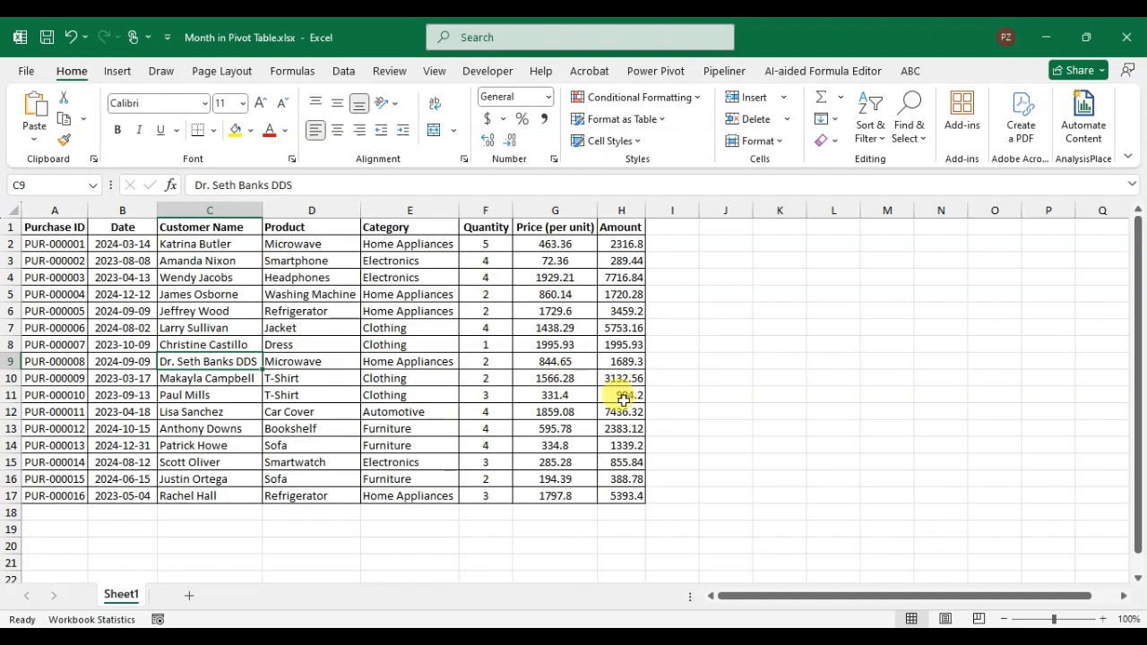
pyautogui.moveTo(40, 227); pyautogui.dragTo(625, 495)
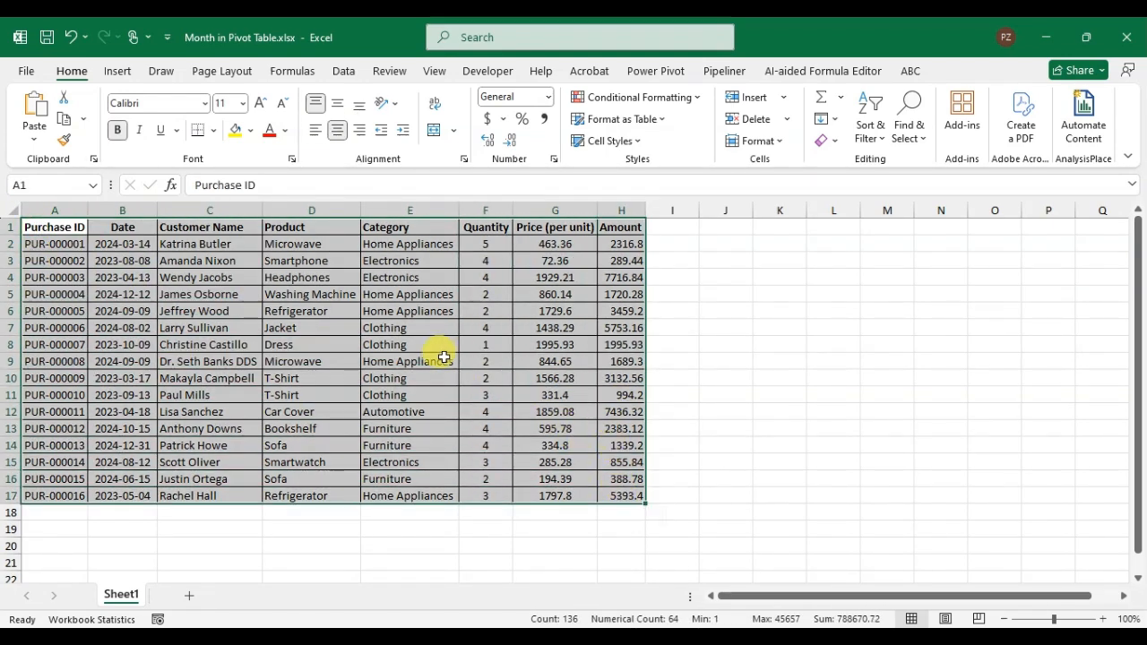
# Step: Create a PivotTable on a new worksheet from the whole purchase data range A1:H17 of Sheet1
pyautogui.click(309, 317)
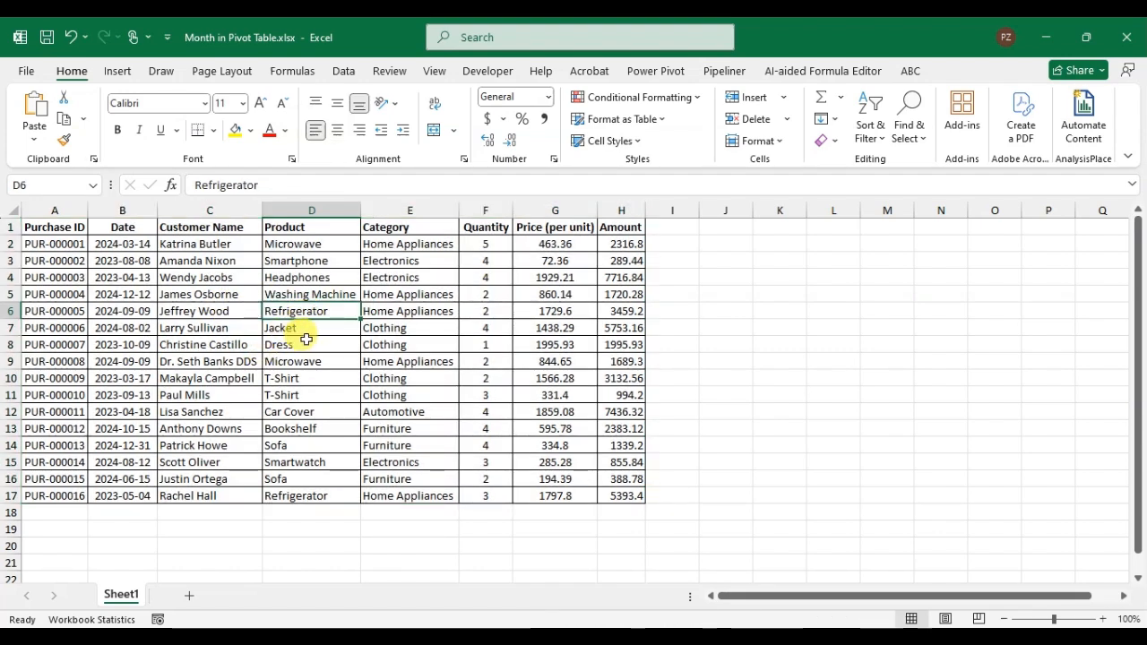
pyautogui.hotkey('ctrl', 'a')
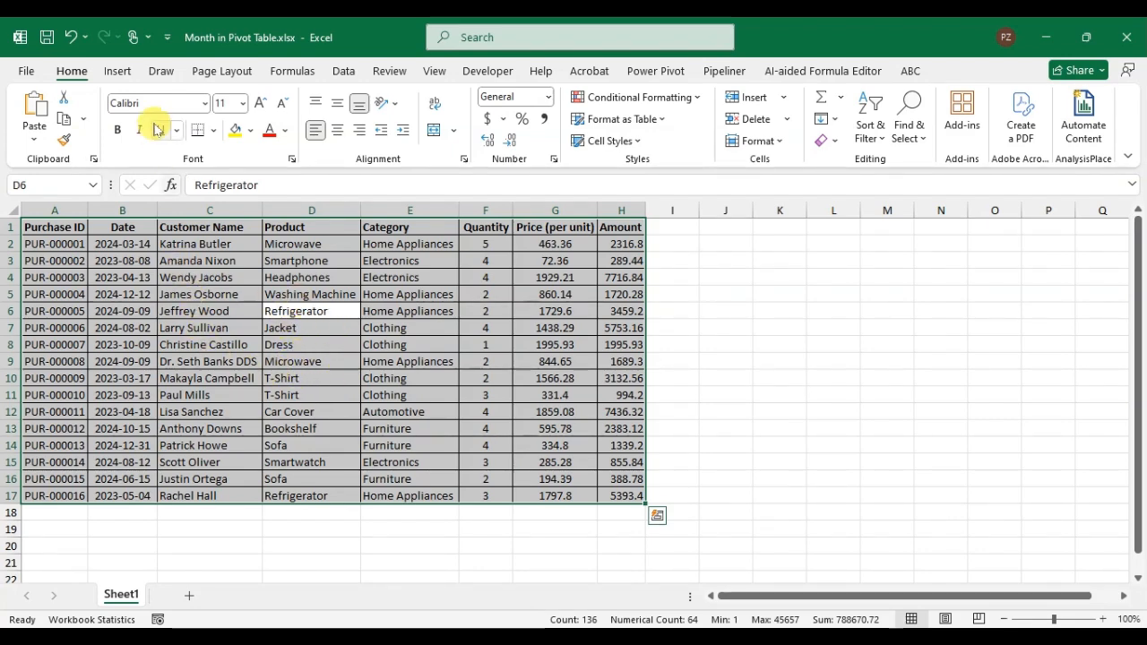
pyautogui.click(115, 73)
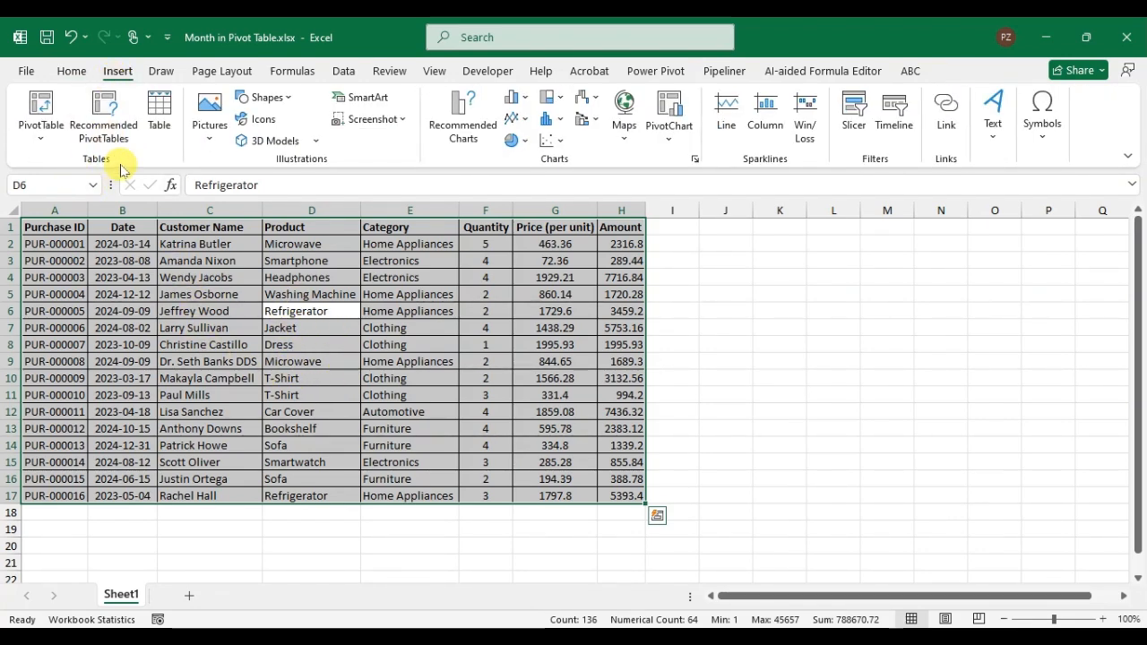
pyautogui.click(45, 141)
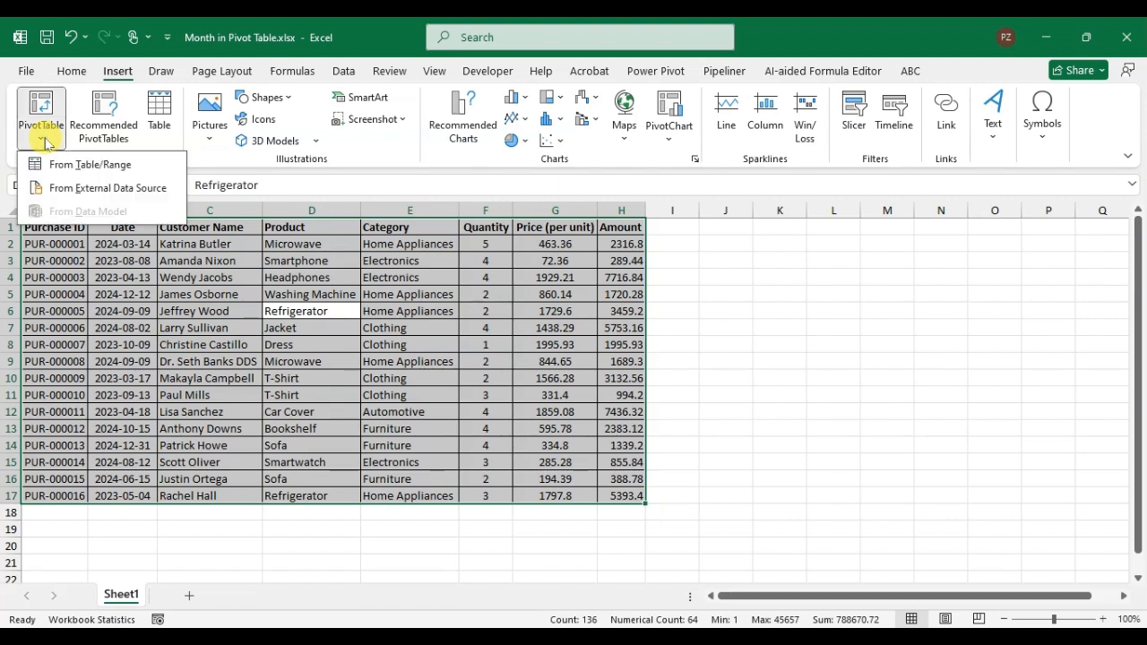
pyautogui.click(101, 165)
pyautogui.moveTo(399, 310); pyautogui.dragTo(791, 259)
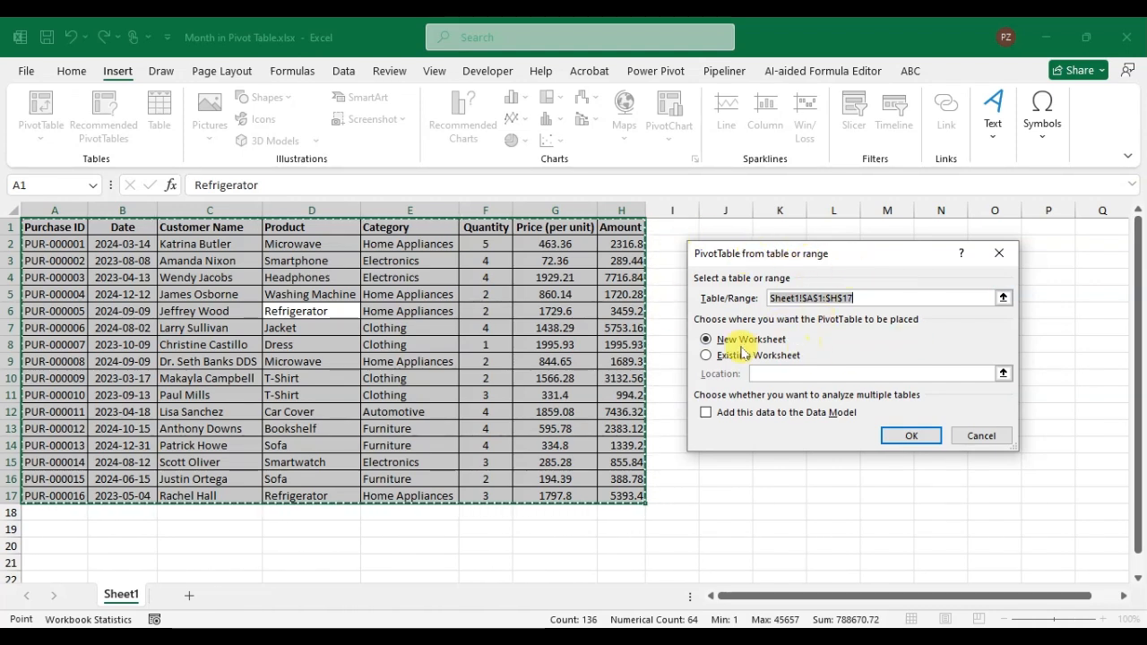
pyautogui.click(905, 436)
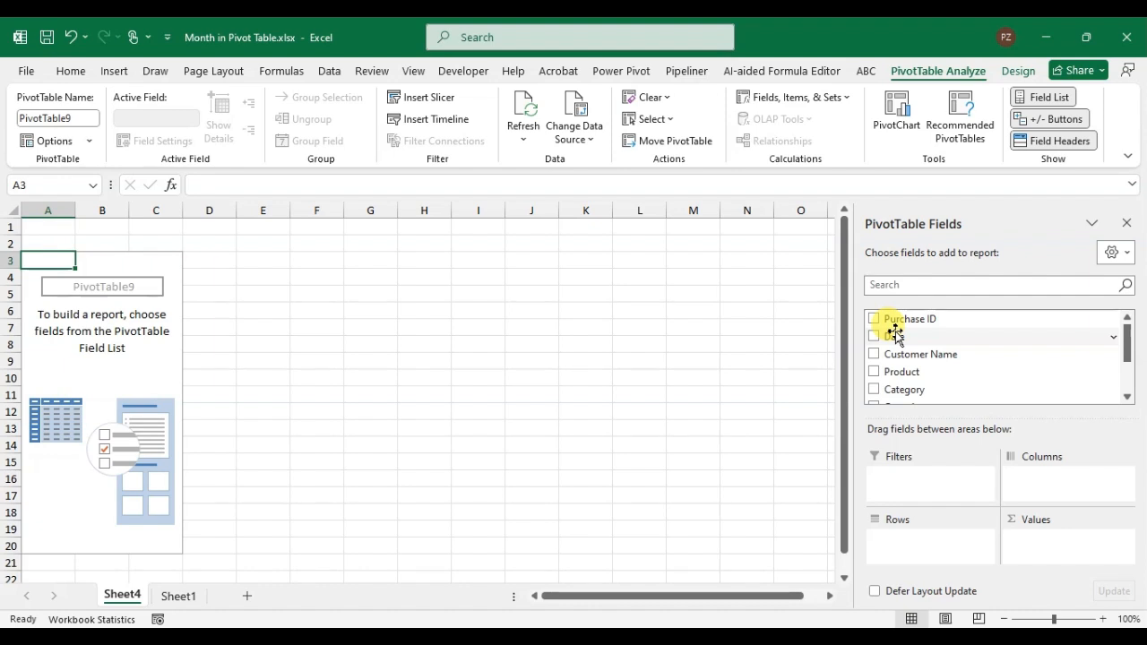
# Step: Add the Date field to the PivotTable rows and inspect the levels under 2023, Qtr1 and Mar, leaving 2023 collapsed
pyautogui.moveTo(894, 333); pyautogui.dragTo(937, 546)
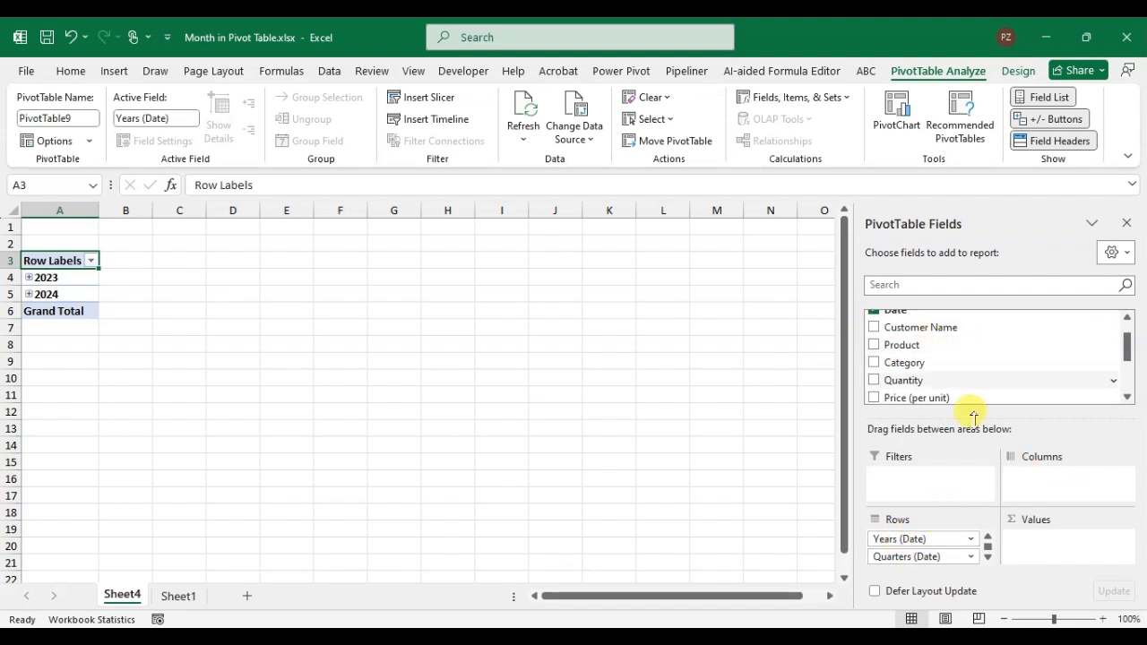
pyautogui.moveTo(1128, 351); pyautogui.dragTo(1127, 333)
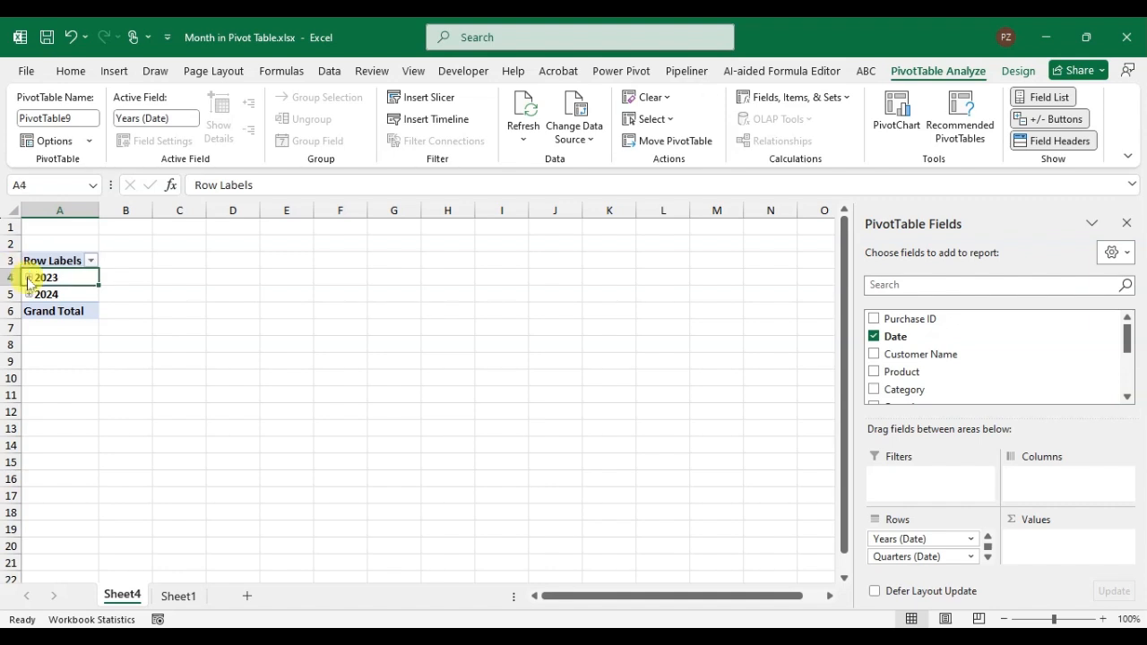
pyautogui.click(28, 277)
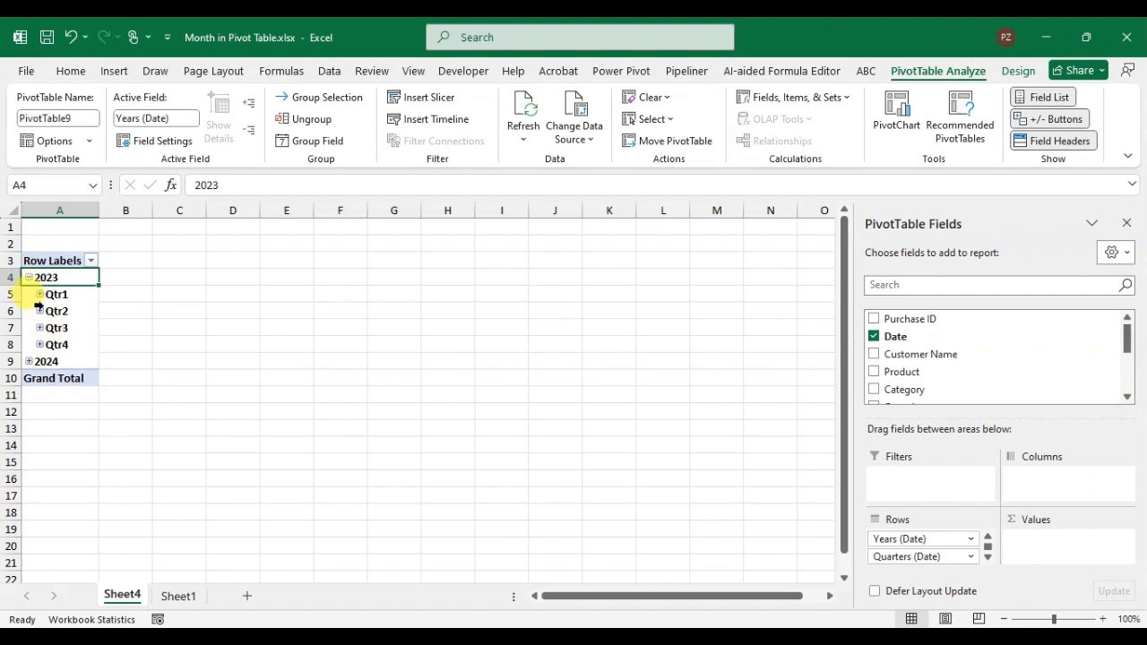
pyautogui.click(39, 301)
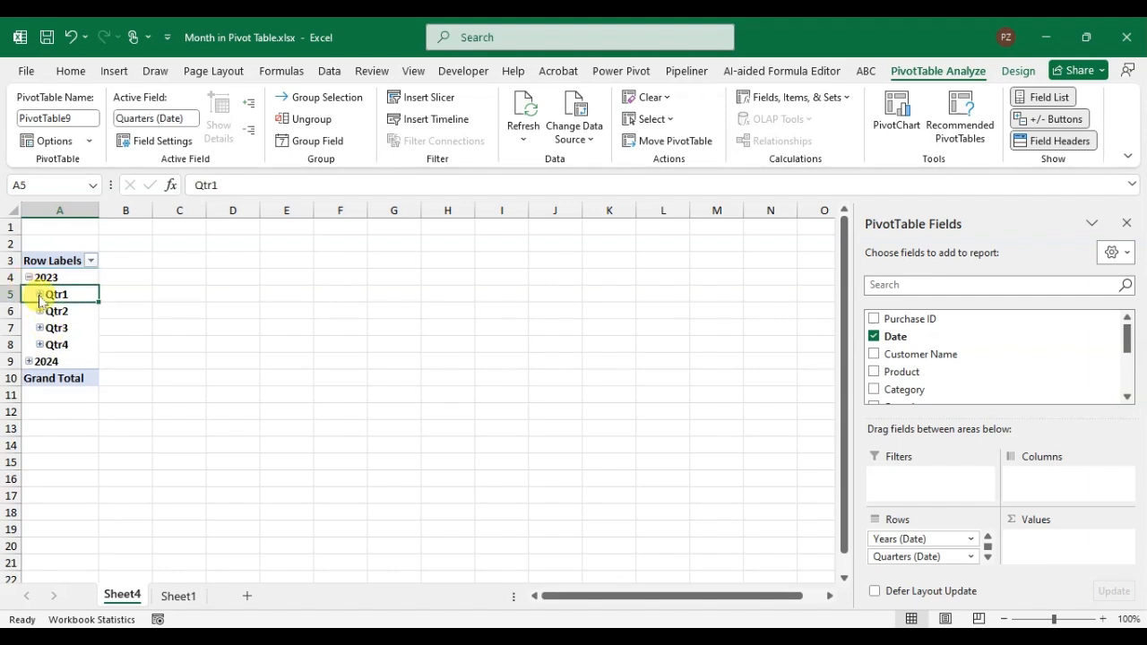
pyautogui.click(39, 296)
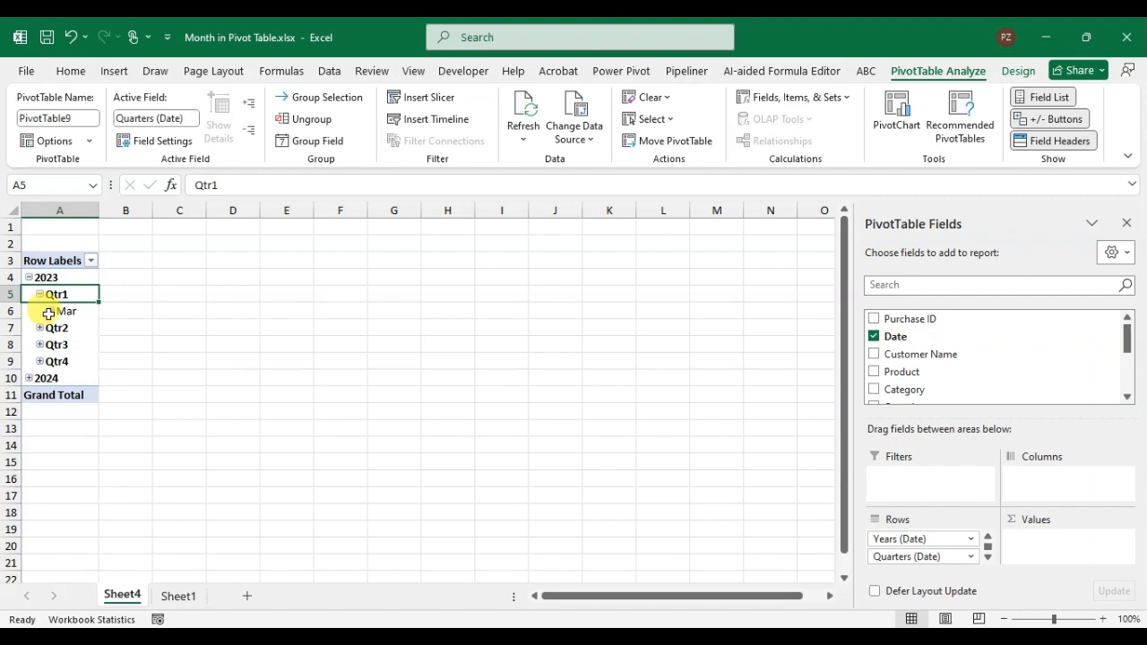
pyautogui.click(50, 312)
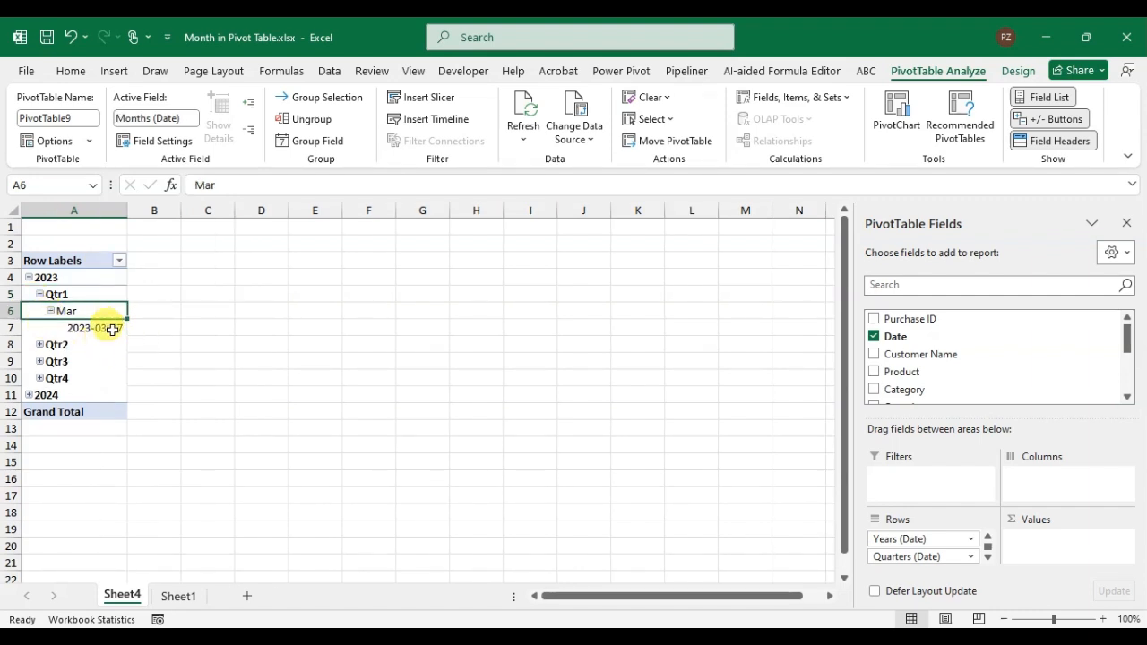
pyautogui.click(30, 277)
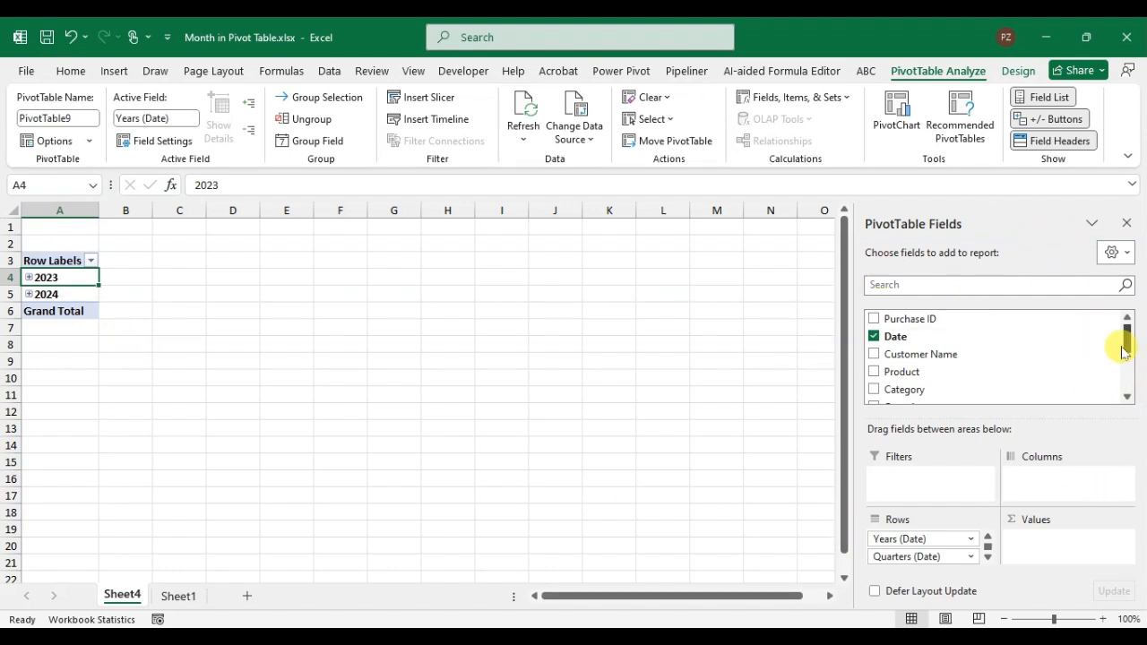
# Step: Remove the Years (Date) and Quarters (Date) fields from the PivotTable rows
pyautogui.moveTo(1128, 338); pyautogui.dragTo(1132, 390)
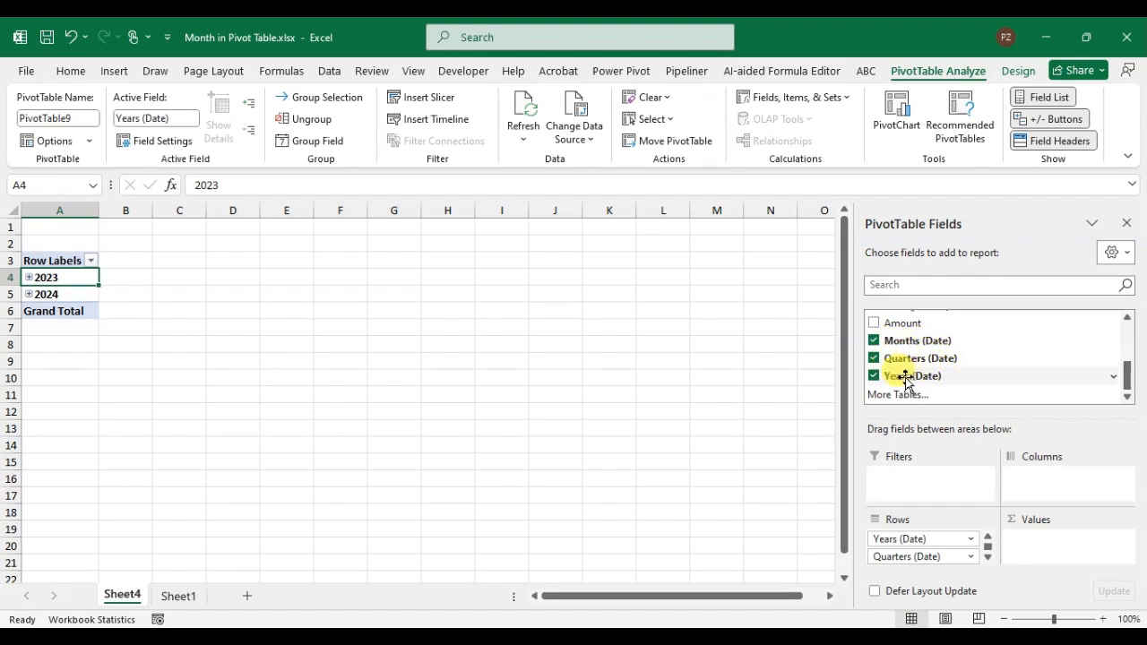
pyautogui.click(875, 376)
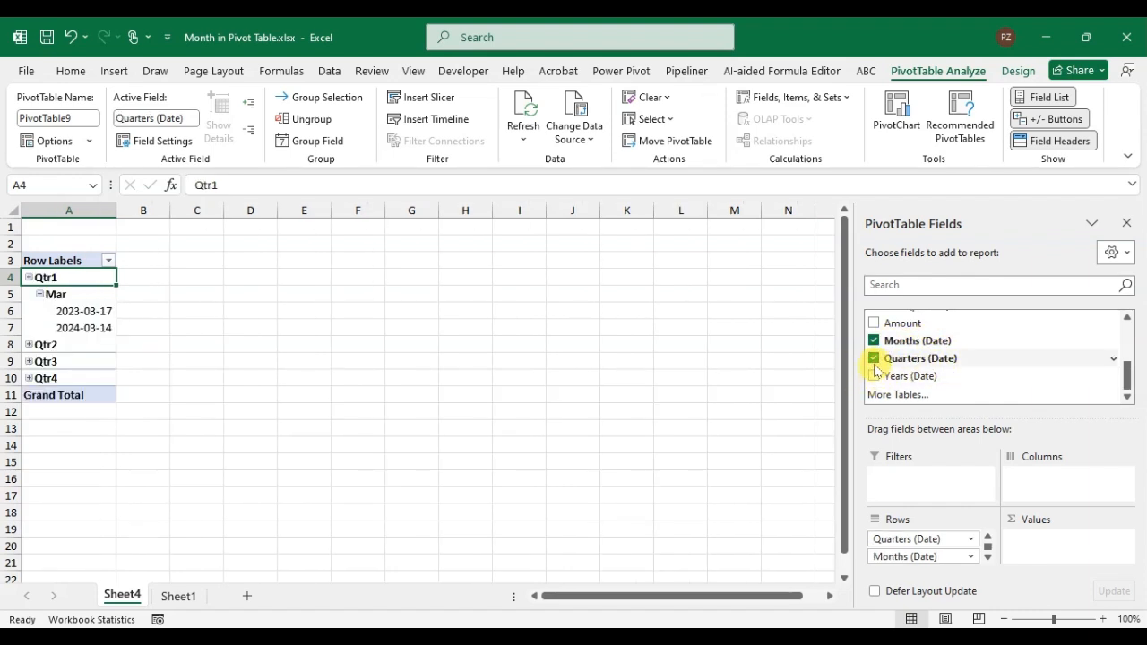
pyautogui.click(874, 358)
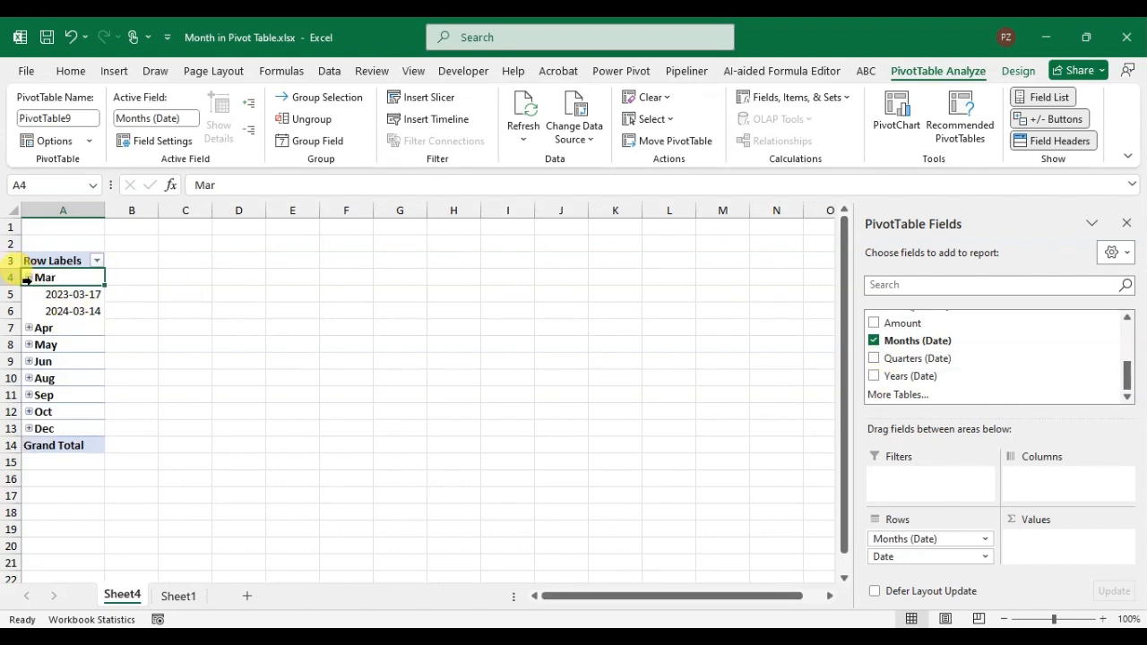
# Step: Collapse the March group and remove the Date field so that only Months (Date) stays in the rows
pyautogui.click(29, 277)
pyautogui.click(28, 277)
pyautogui.click(29, 278)
pyautogui.click(29, 278)
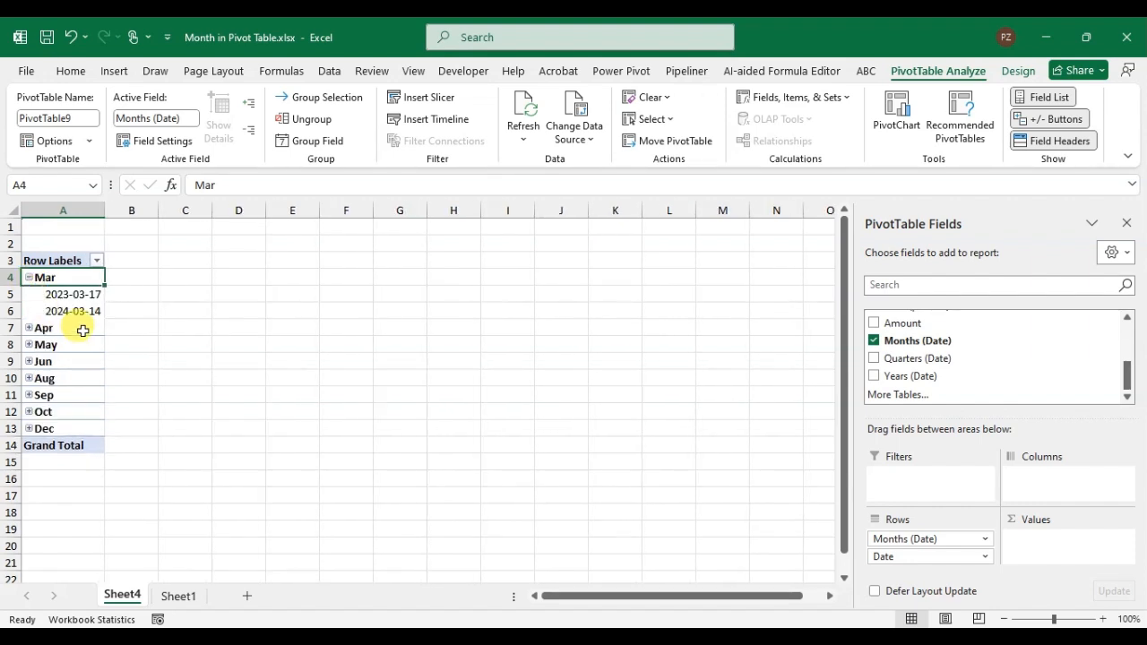
pyautogui.click(29, 278)
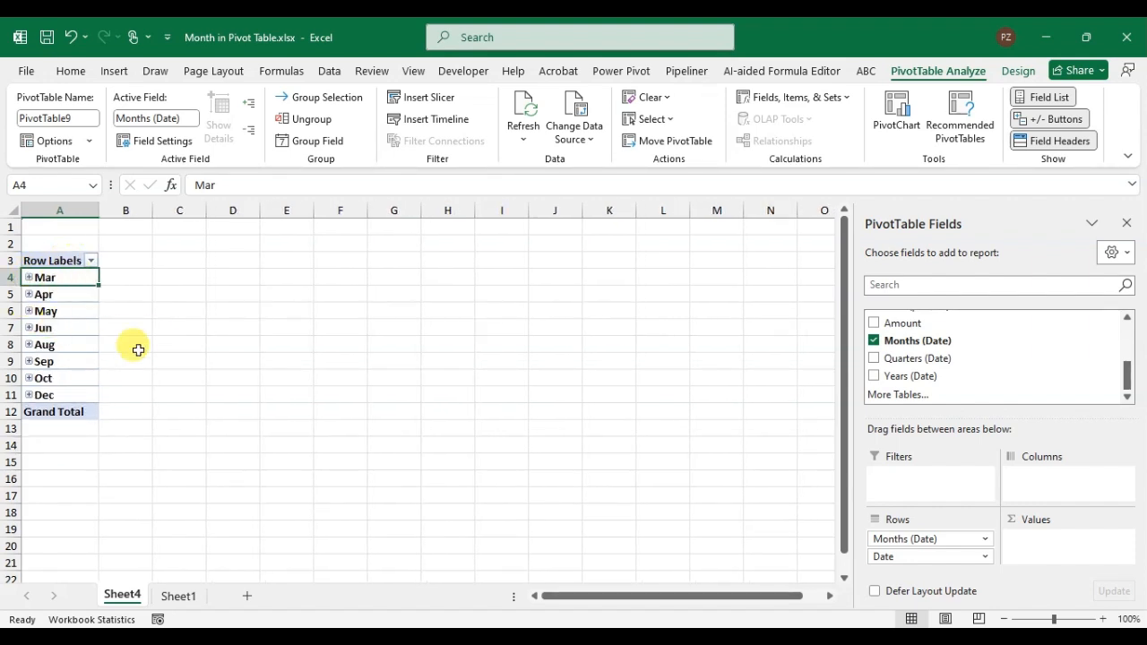
pyautogui.moveTo(1126, 379); pyautogui.dragTo(1117, 312)
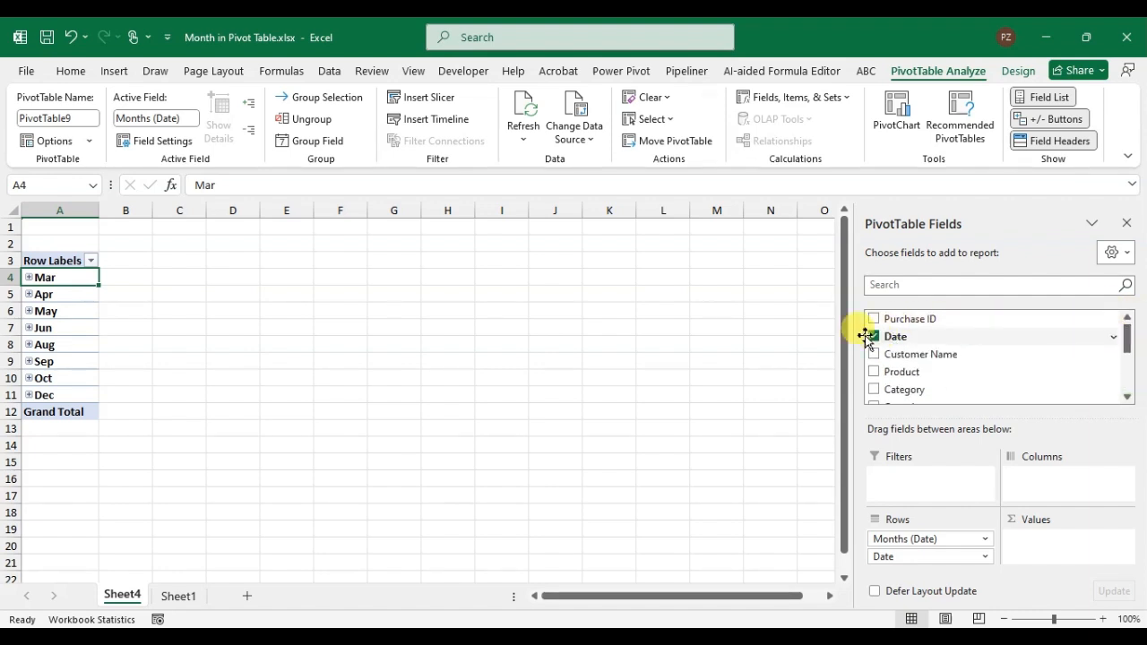
pyautogui.click(874, 337)
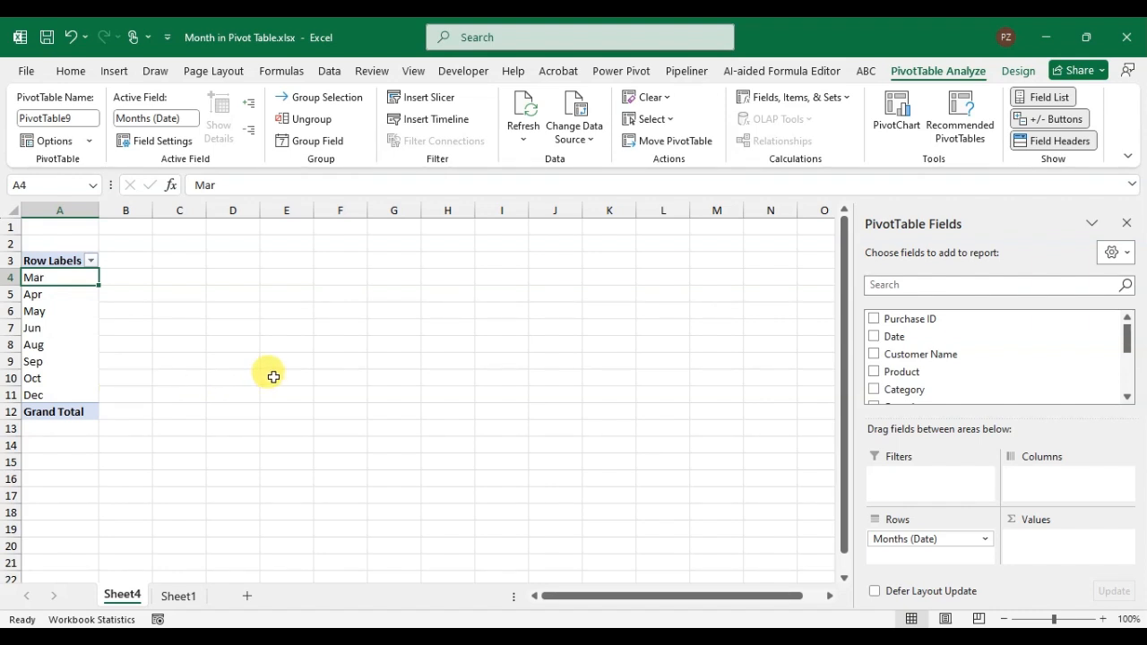
# Step: Delete the PivotTable worksheet Sheet4 from the workbook
pyautogui.rightClick(125, 600)
pyautogui.click(206, 386)
pyautogui.click(619, 371)
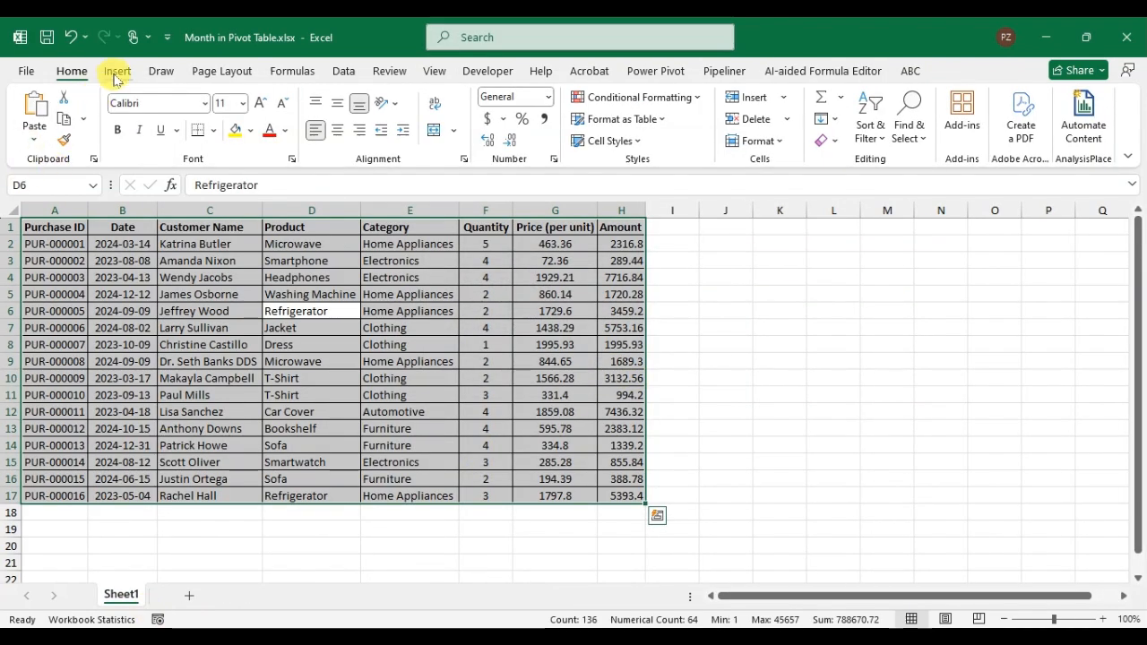
# Step: Create a PivotTable from Sheet1 range A1:H17 on a new worksheet and place the Date field in the rows
pyautogui.click(116, 72)
pyautogui.click(38, 130)
pyautogui.click(95, 162)
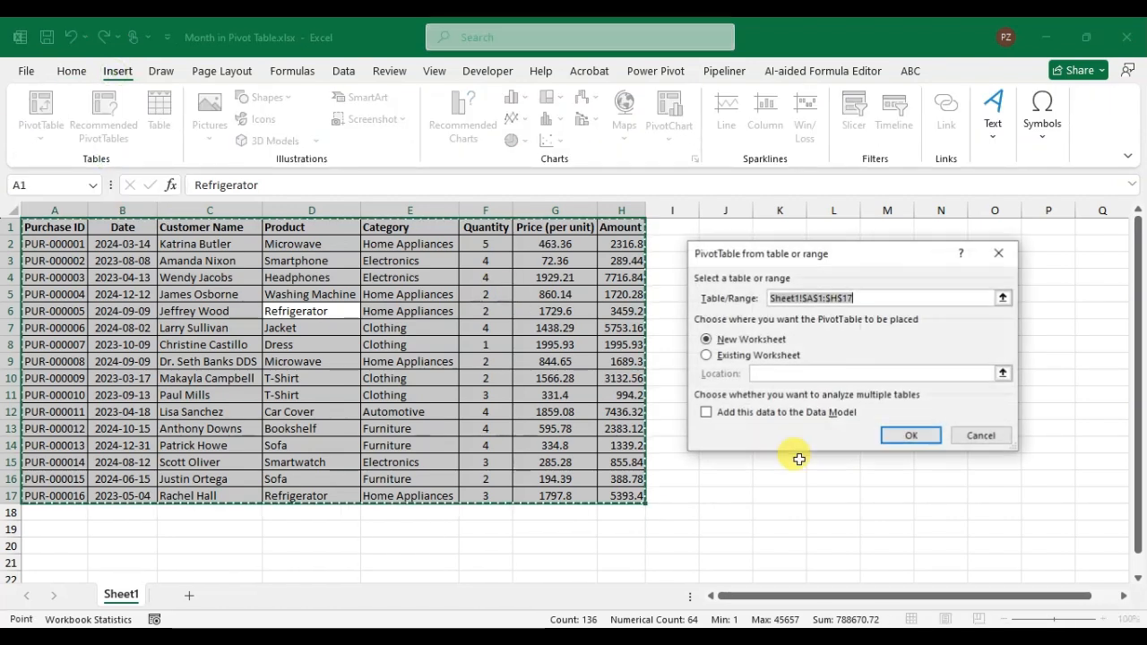
pyautogui.click(909, 434)
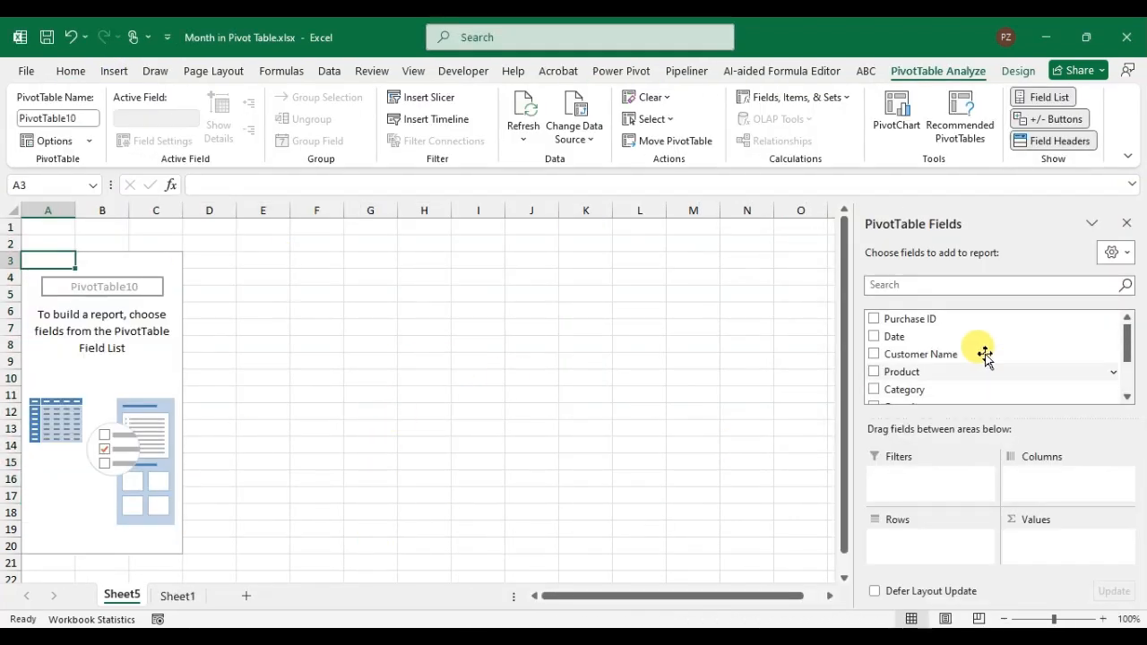
pyautogui.moveTo(887, 336); pyautogui.dragTo(929, 547)
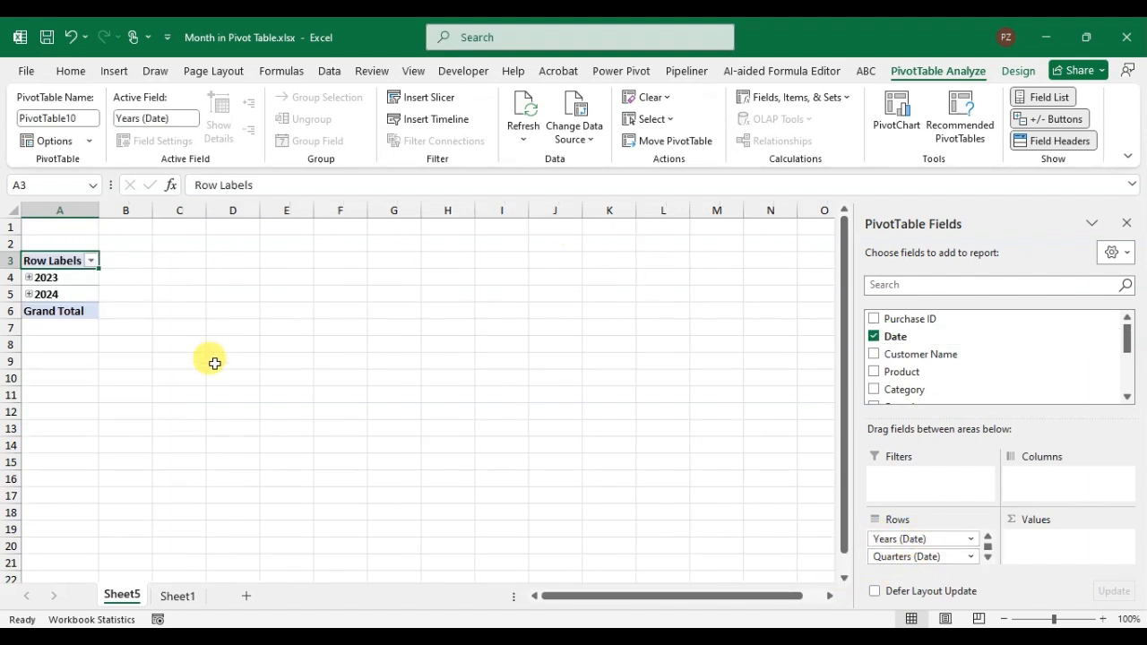
# Step: Group the 2023 and 2024 row labels by Months only, deselecting Quarters and Years
pyautogui.moveTo(77, 278); pyautogui.dragTo(79, 293)
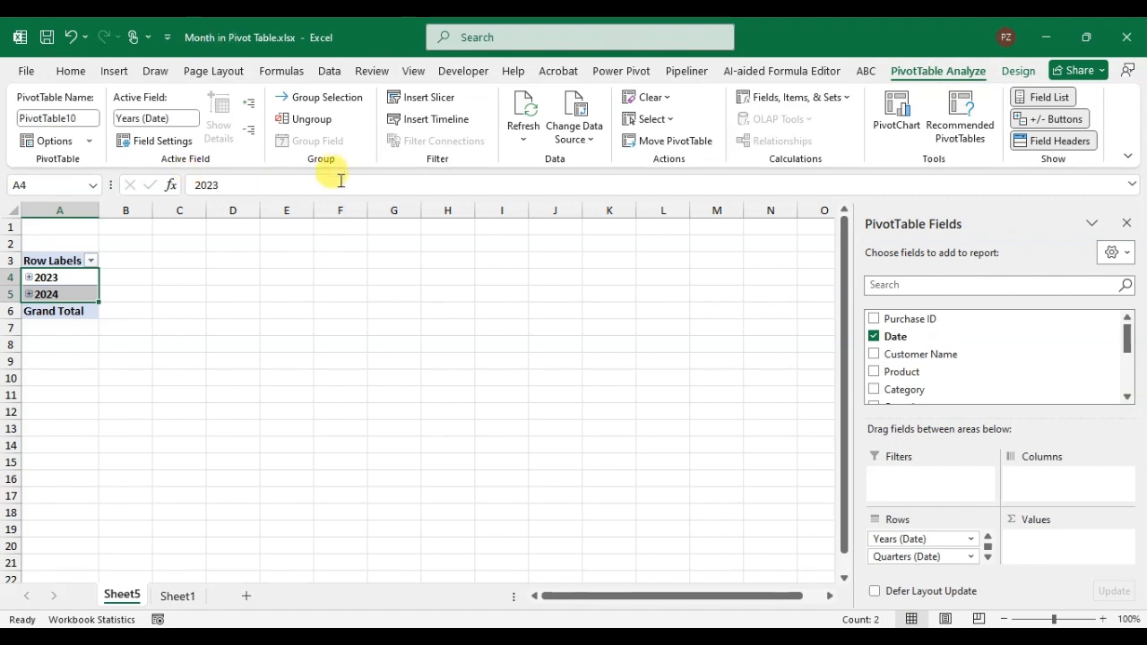
pyautogui.click(328, 97)
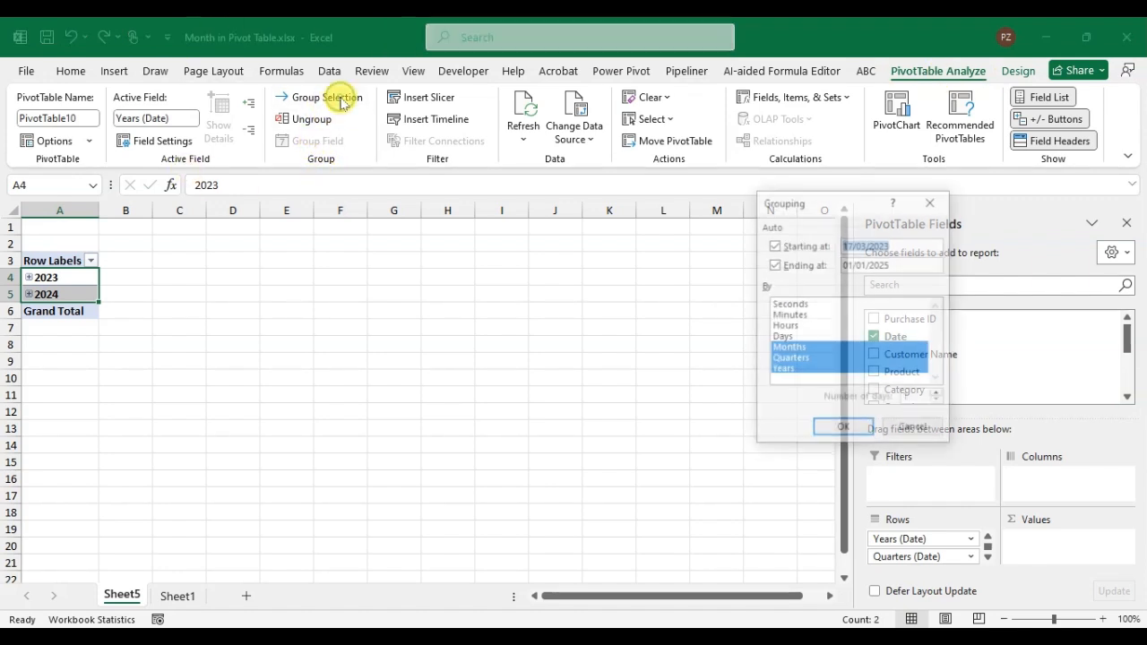
pyautogui.moveTo(845, 209); pyautogui.dragTo(483, 224)
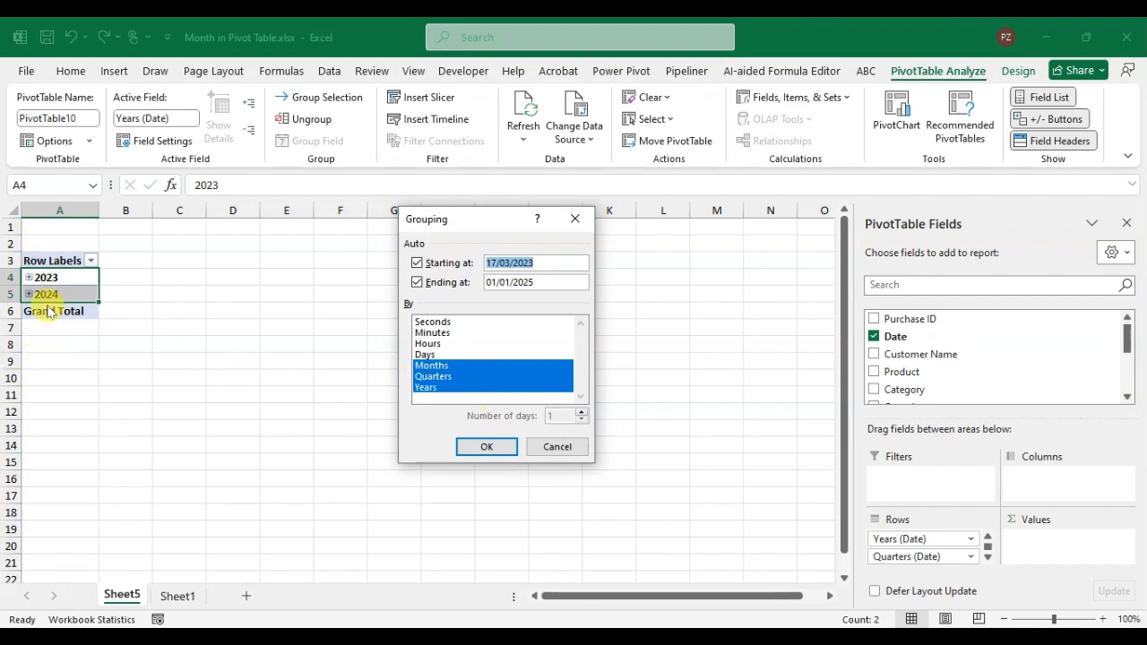
pyautogui.click(448, 380)
pyautogui.click(425, 388)
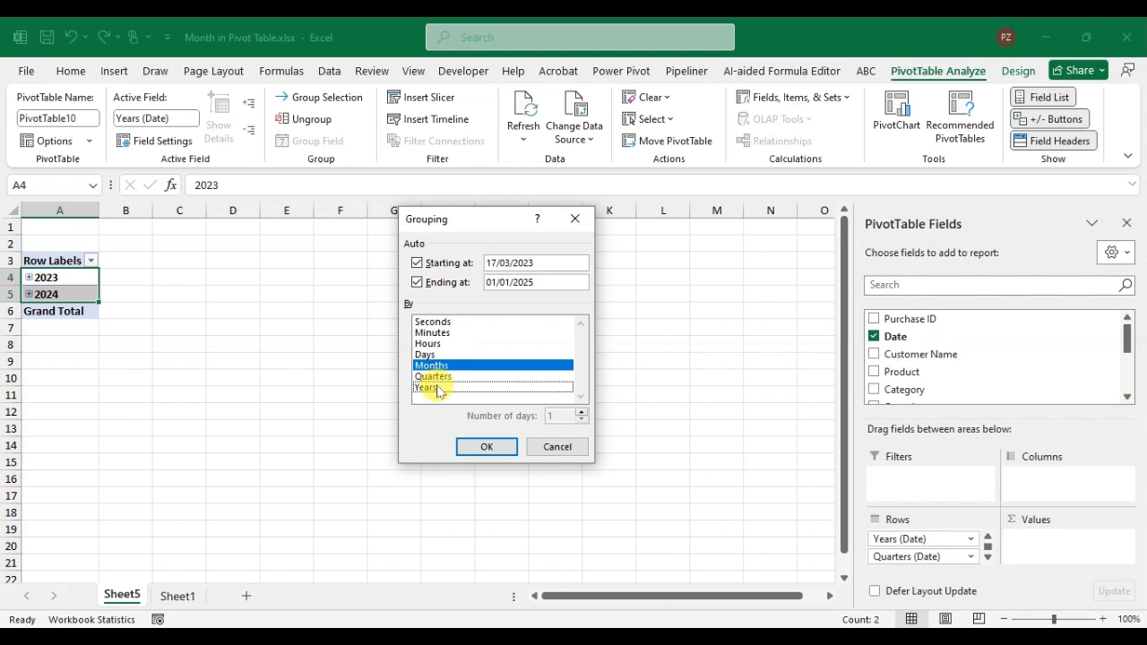
pyautogui.click(508, 449)
pyautogui.click(292, 359)
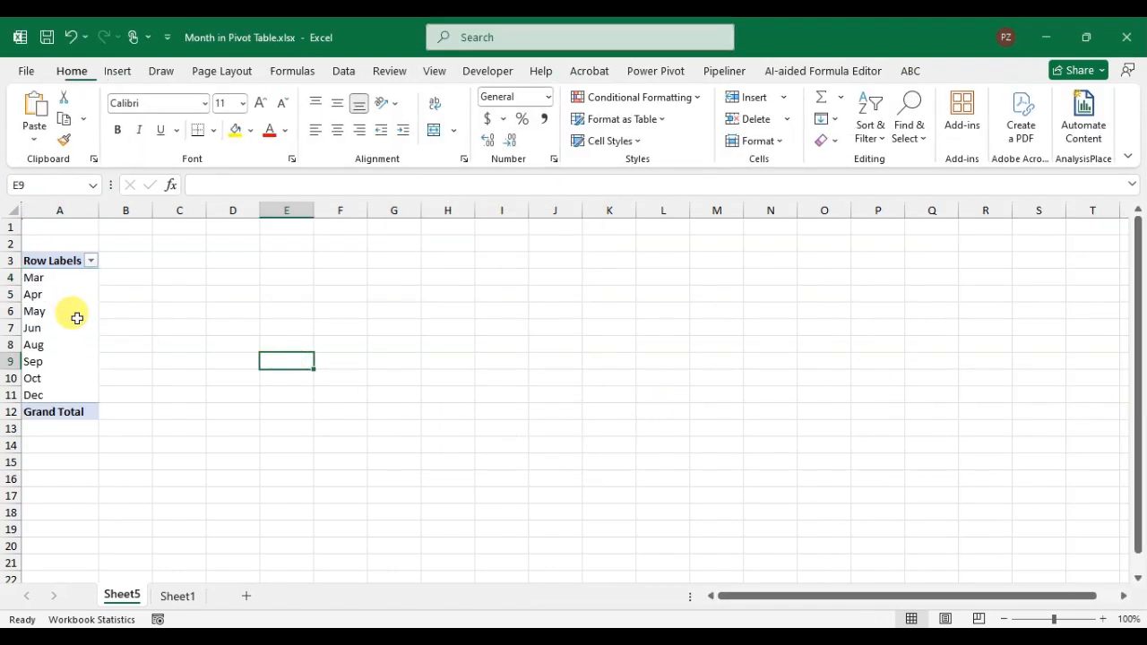
# Step: Add Amount to the PivotTable values as a sum and Customer Name as a report filter
pyautogui.click(85, 315)
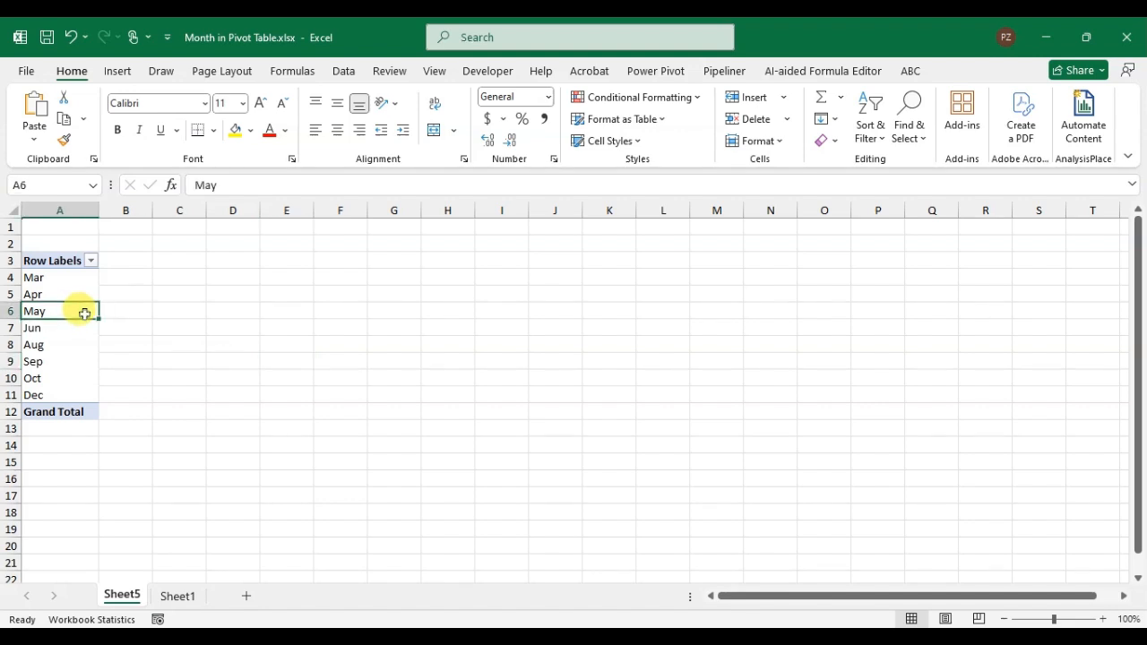
pyautogui.moveTo(1111, 345); pyautogui.dragTo(1126, 381)
pyautogui.moveTo(888, 354); pyautogui.dragTo(1066, 547)
pyautogui.moveTo(1127, 379); pyautogui.dragTo(1126, 332)
pyautogui.moveTo(894, 336); pyautogui.dragTo(896, 463)
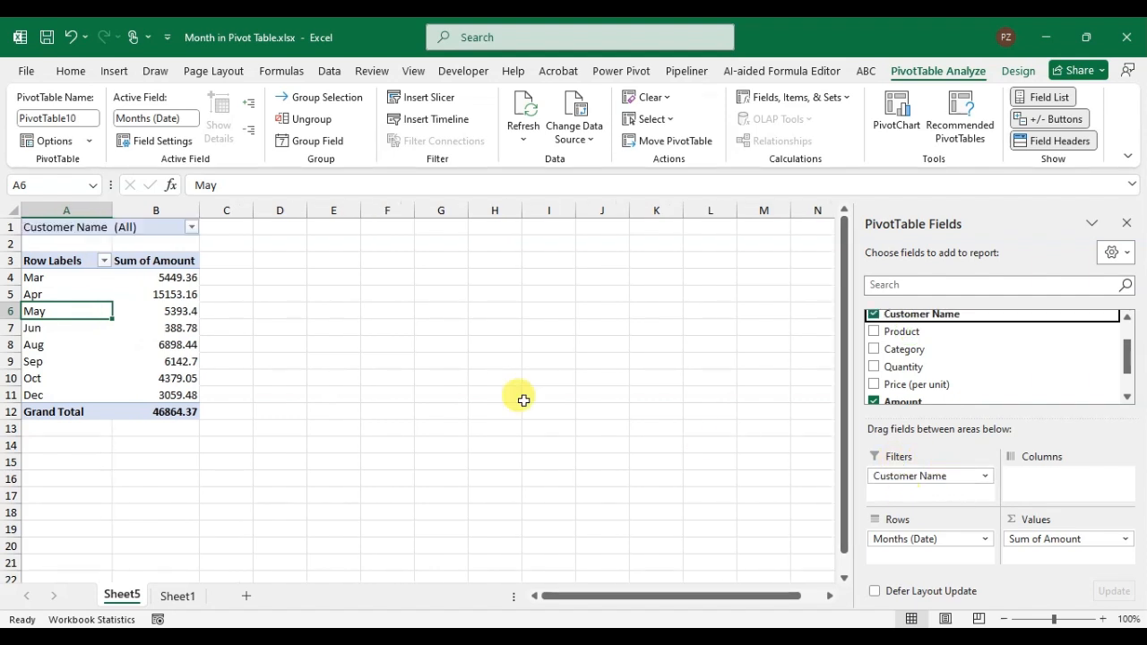